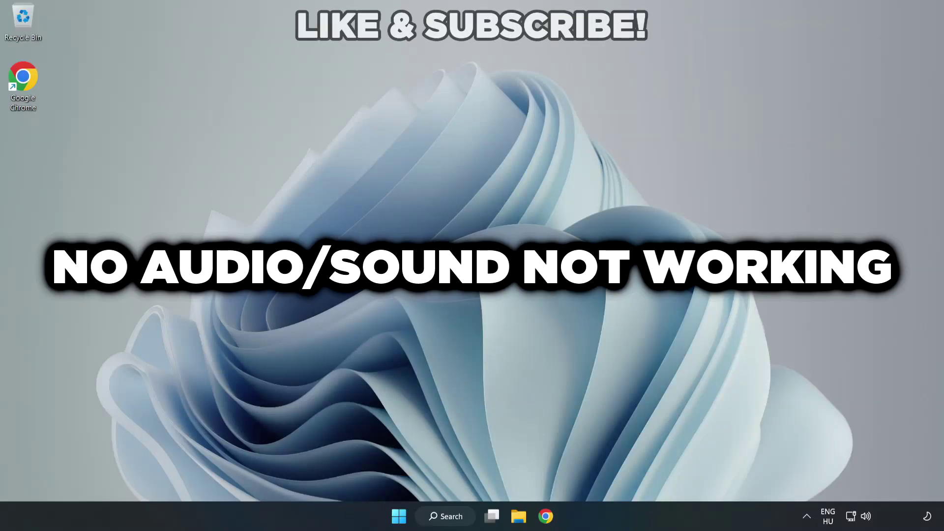
Switch the sound output from CABLE Input to Speakers (High Definition Audio Device) in quick settings
left_click(869, 520)
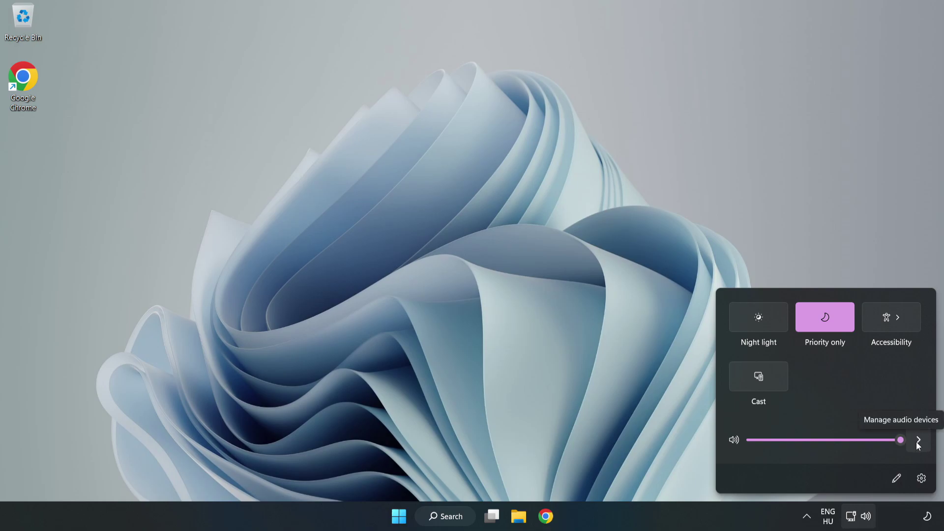
left_click(918, 442)
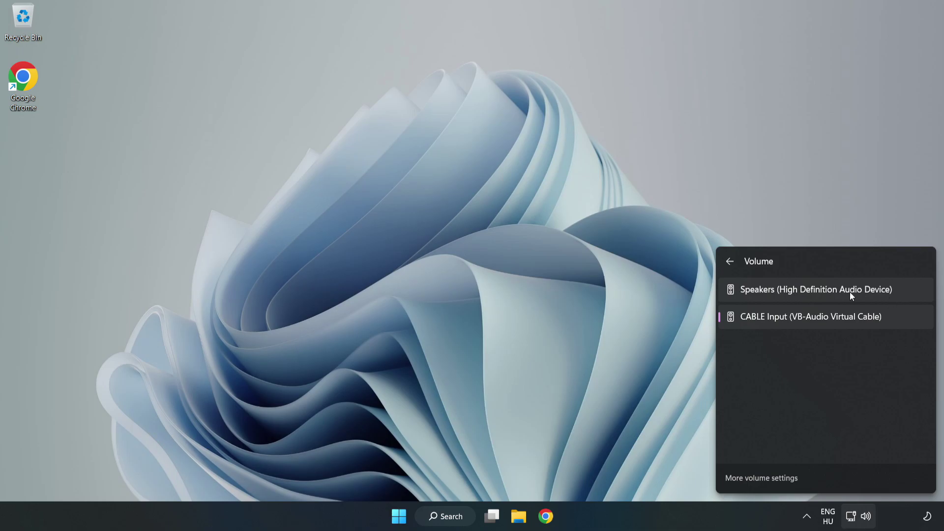
left_click(912, 294)
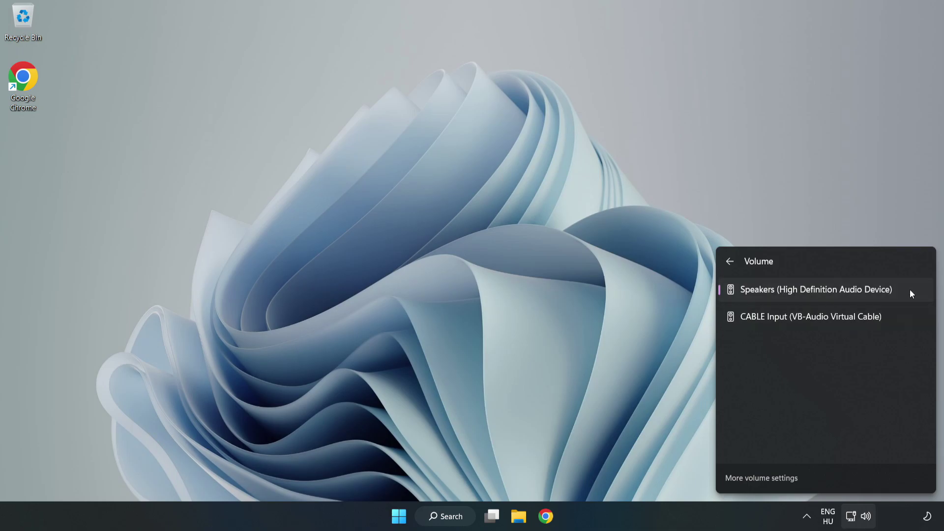
left_click(458, 254)
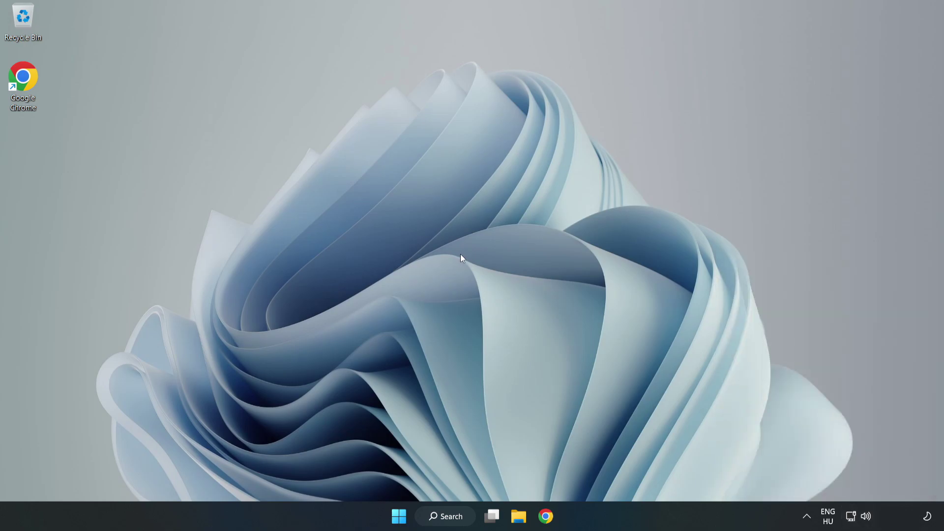
Reset sound devices and app volumes to recommended defaults in the Volume mixer, then close Settings
right_click(867, 517)
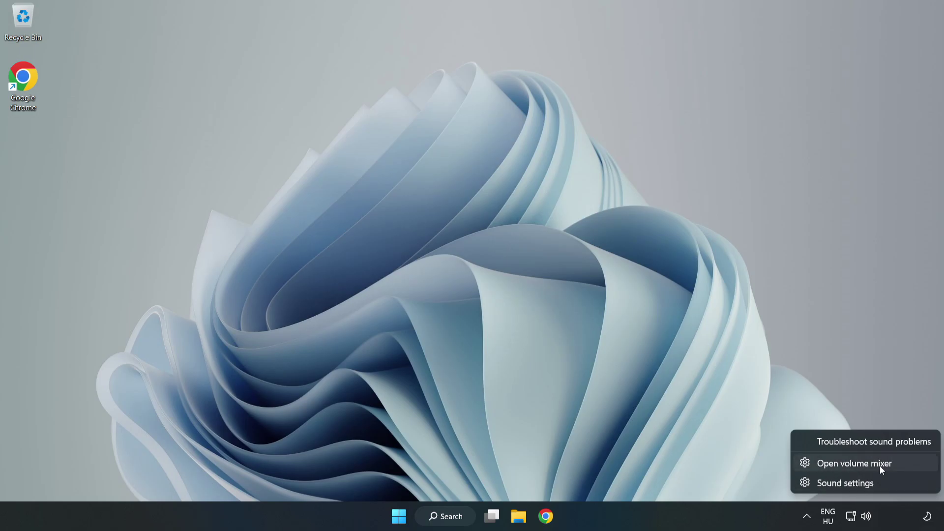
left_click(906, 466)
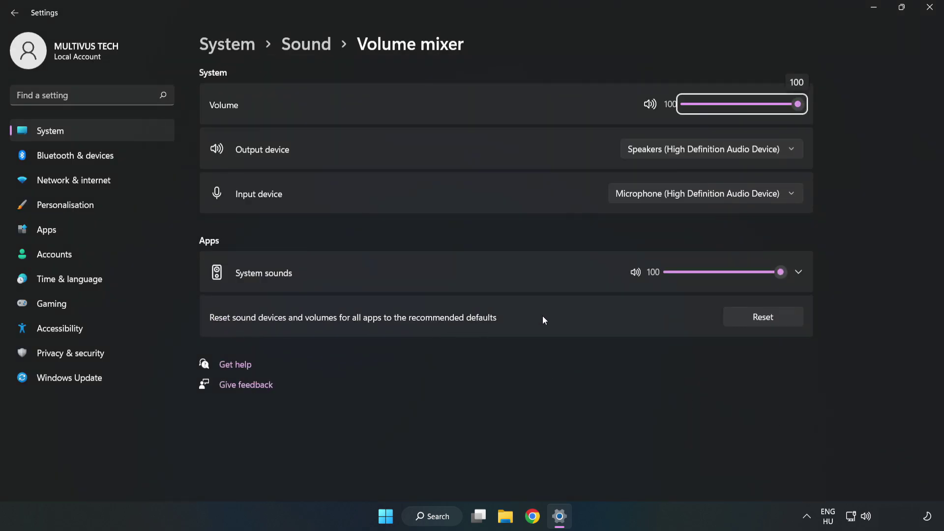
left_click(774, 323)
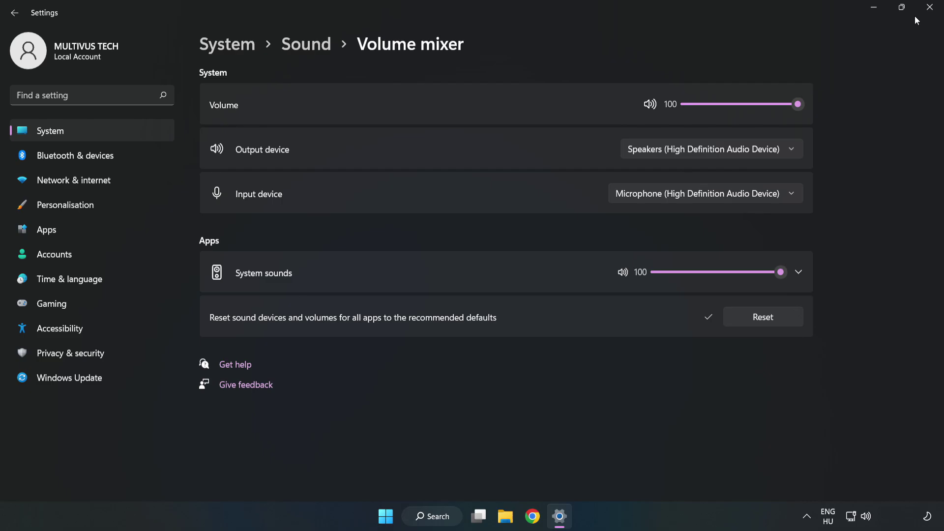
left_click(929, 10)
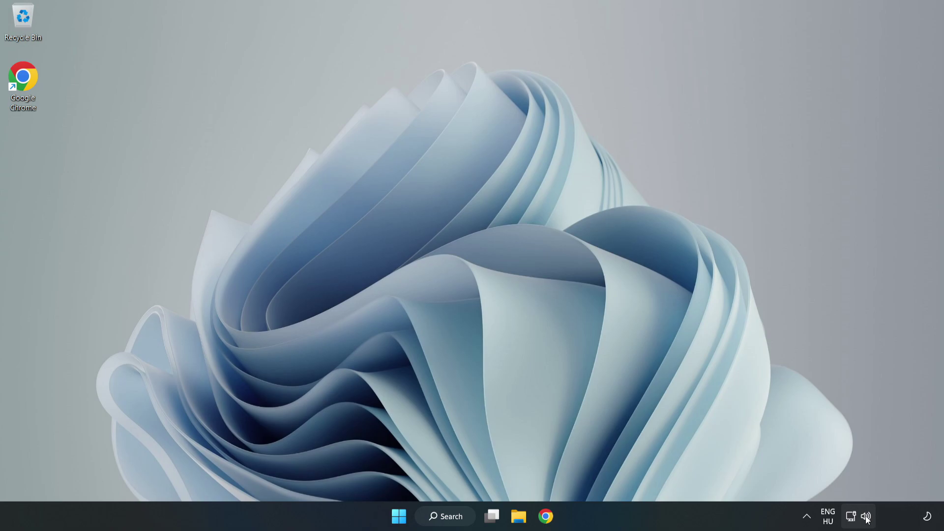
Open the System › Sound settings page and scroll down to the Advanced section
right_click(866, 517)
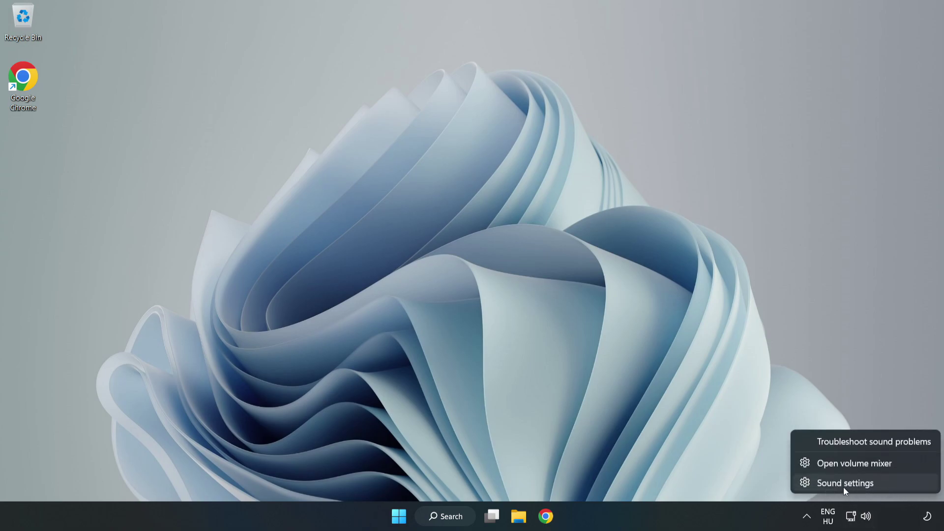
left_click(879, 486)
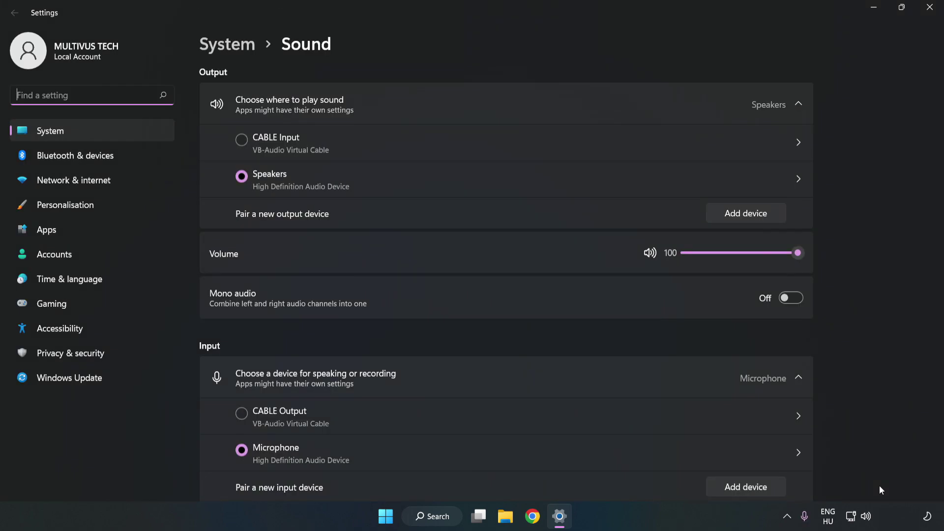
left_click(798, 253)
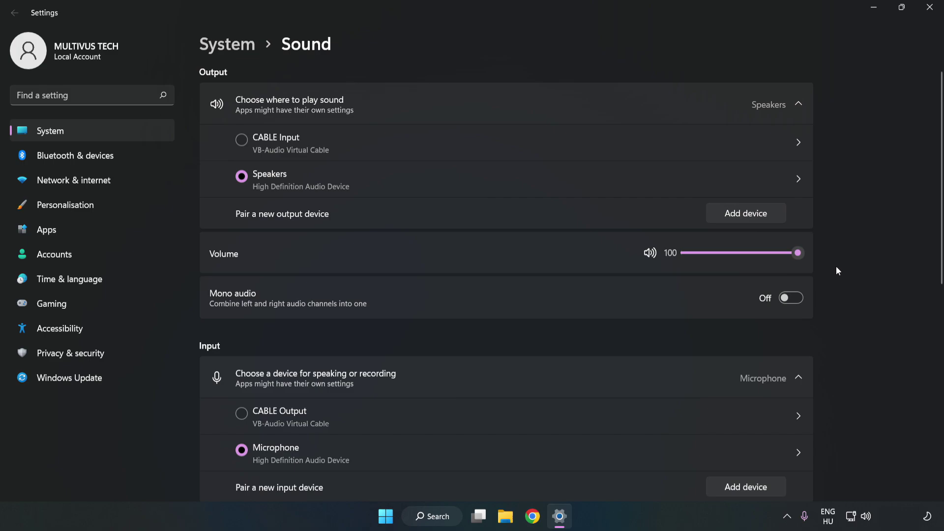
scroll(920, 238, "down", 5)
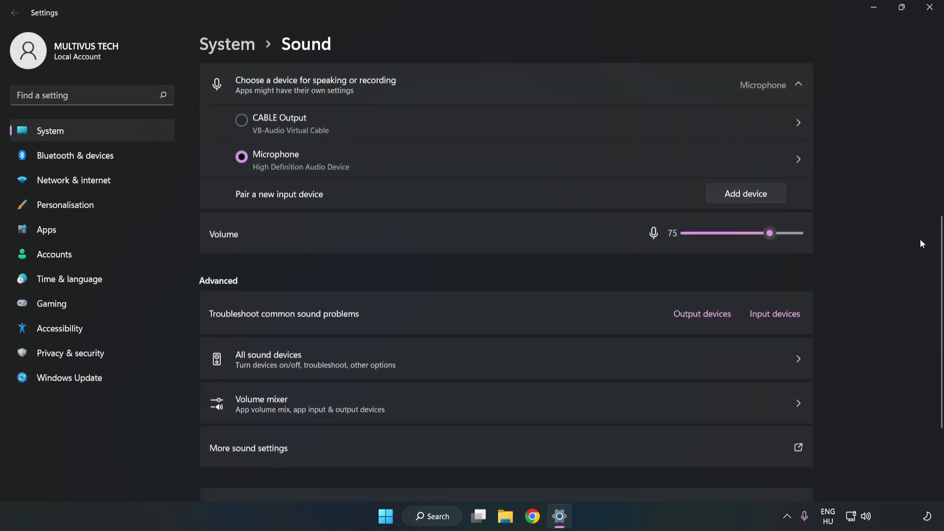
scroll(919, 242, "down", 2)
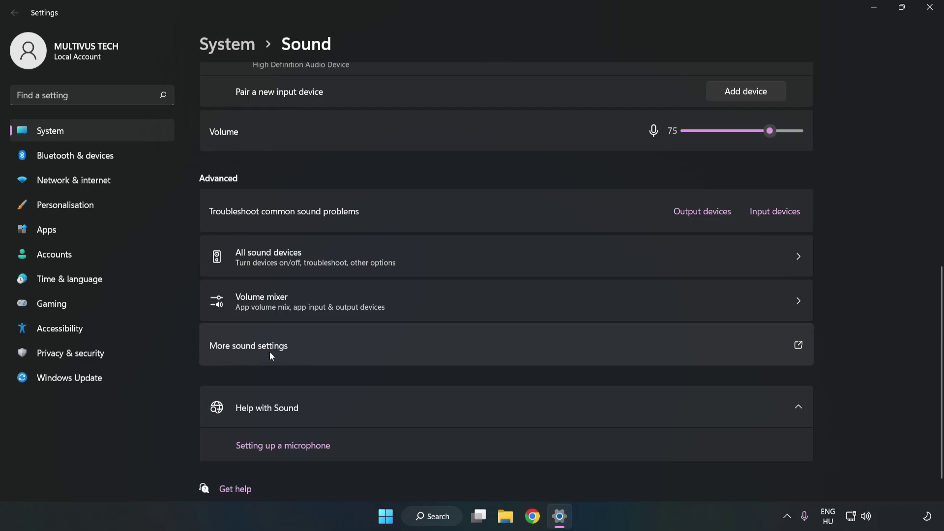
Open the classic Sound dialog and disable the CABLE Input playback device
left_click(411, 352)
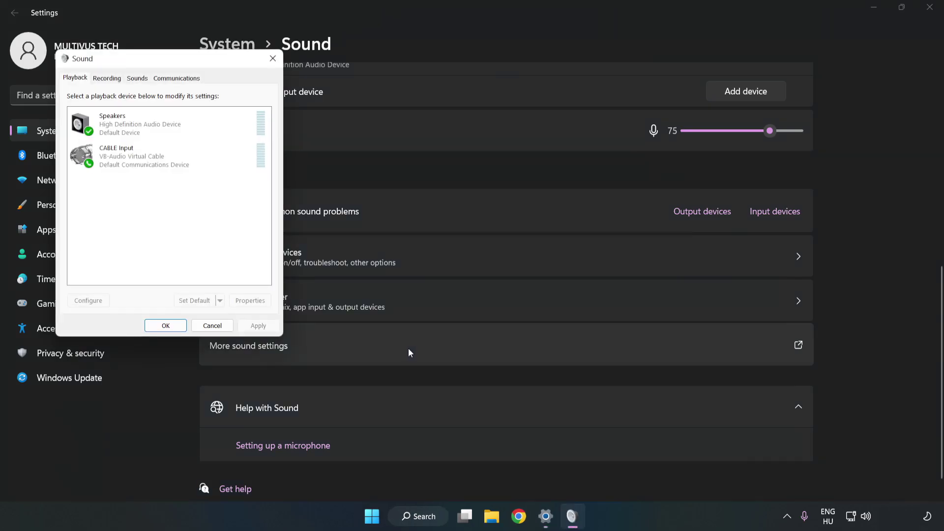
left_click_drag(200, 71, 488, 124)
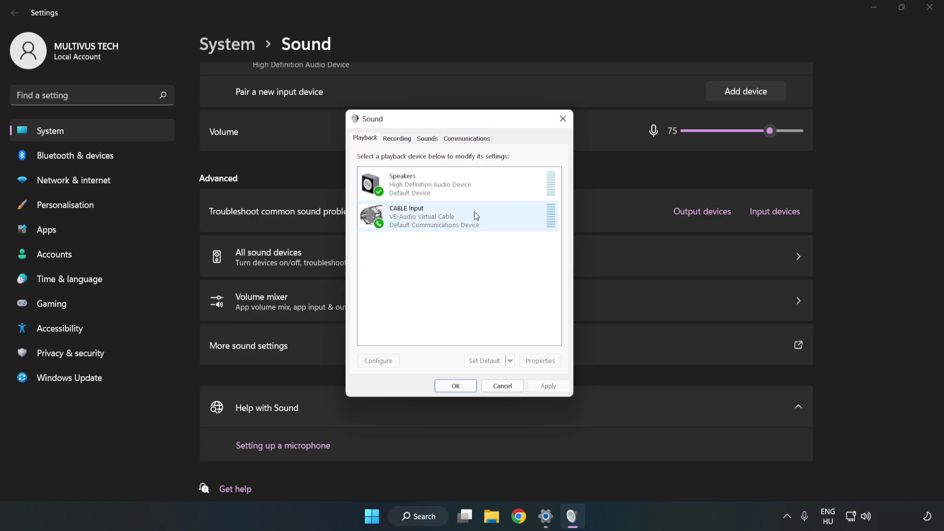
left_click(377, 216)
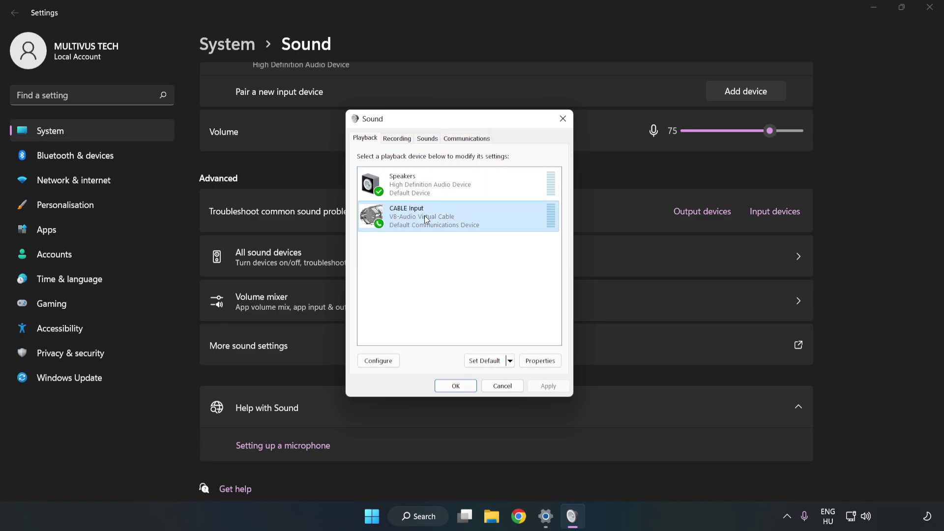
right_click(473, 217)
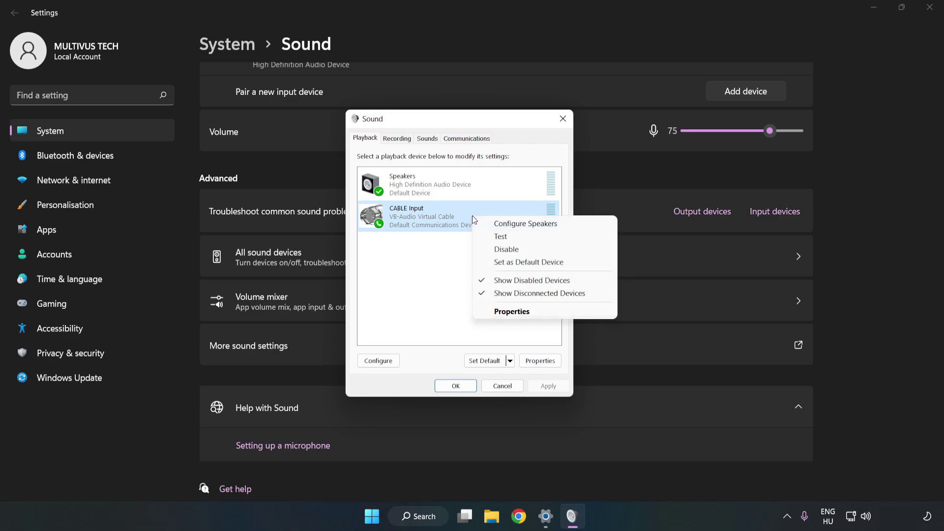
left_click(529, 255)
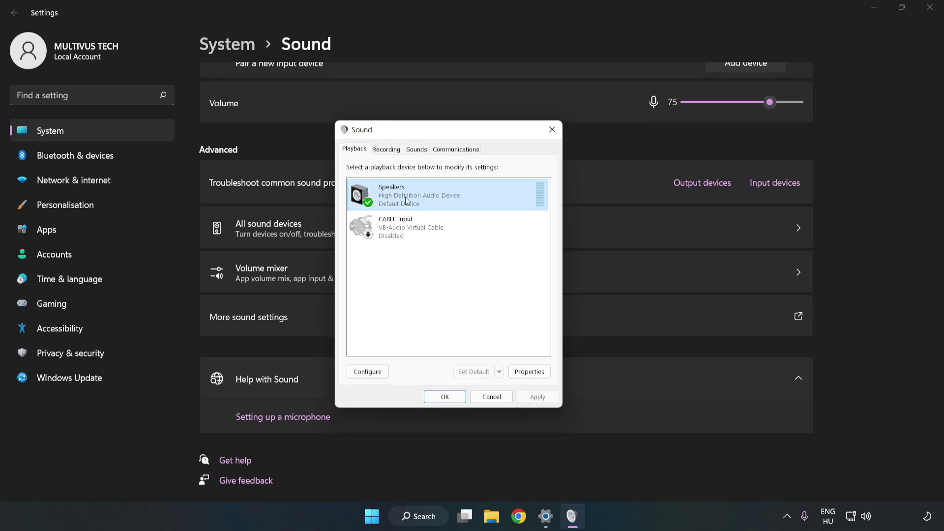
Configure Speakers as 7.1 Surround with all optional and full-range speakers enabled
right_click(482, 194)
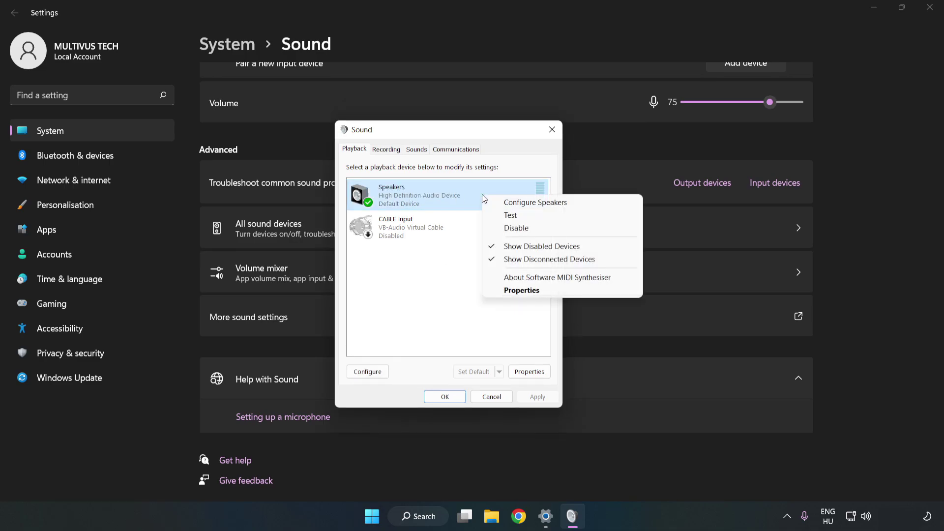
left_click(536, 203)
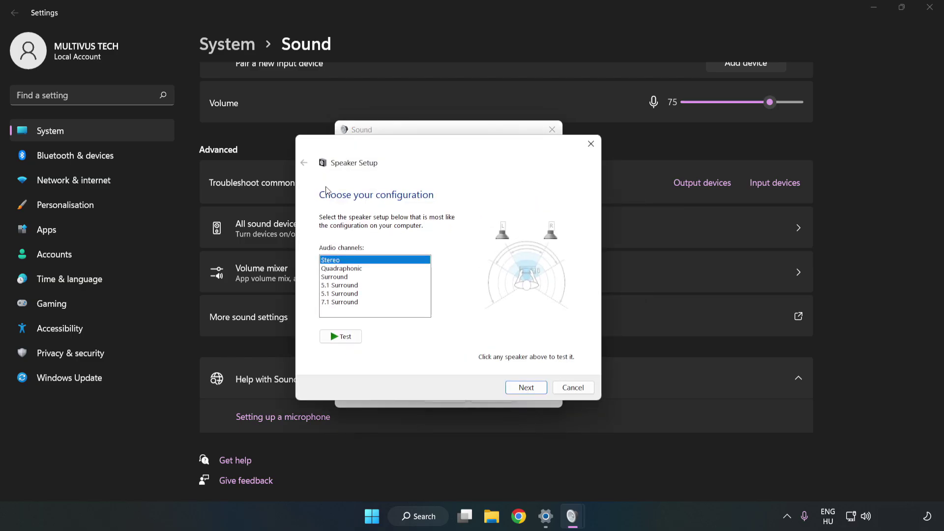
left_click(349, 271)
left_click(348, 303)
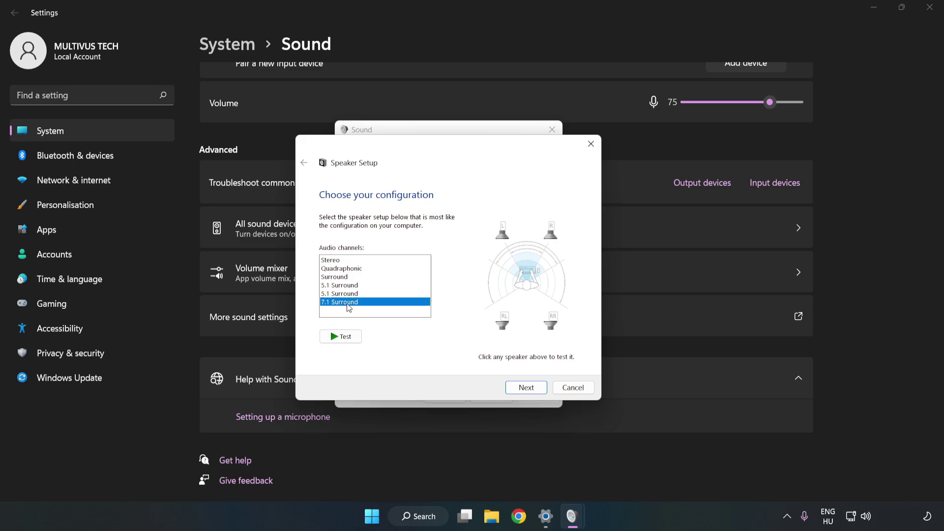
left_click(525, 388)
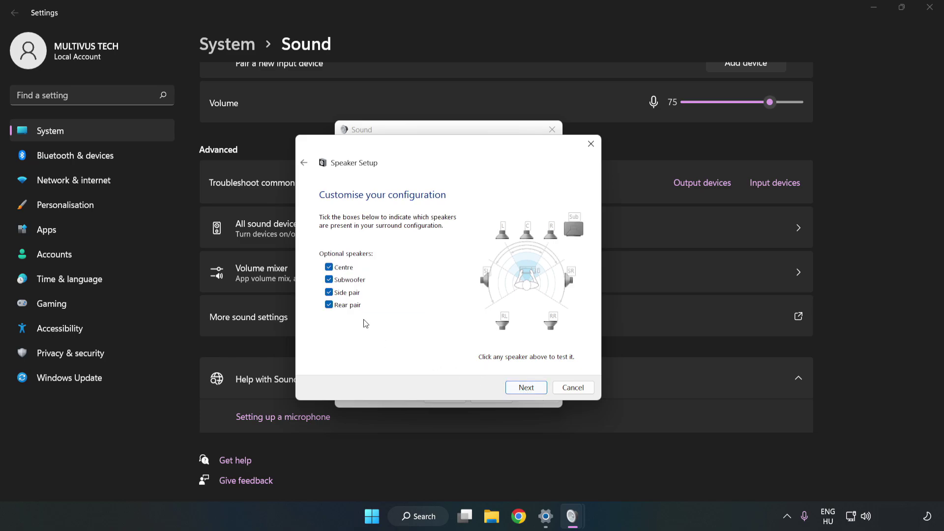
left_click(521, 387)
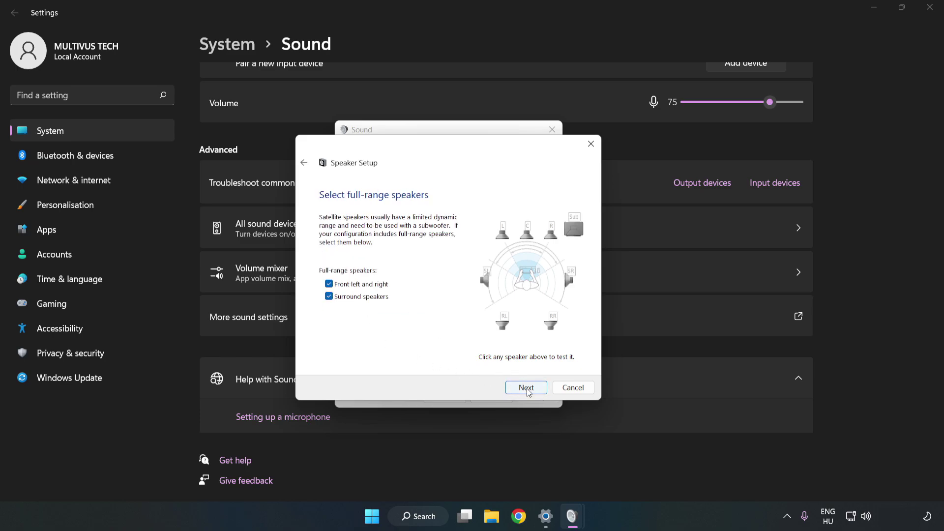
left_click(527, 389)
left_click(527, 388)
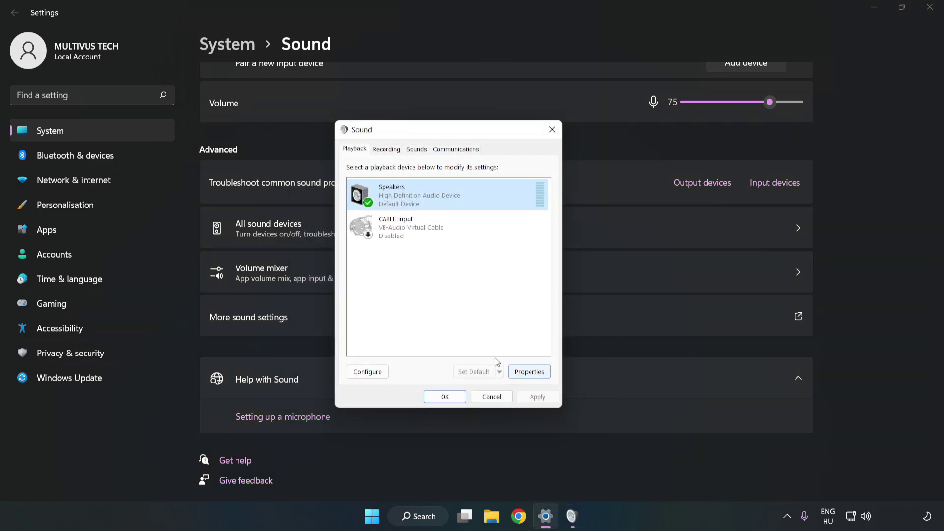
In Speakers Properties, tick Disable all enhancements on the Enhancements tab
left_click(536, 378)
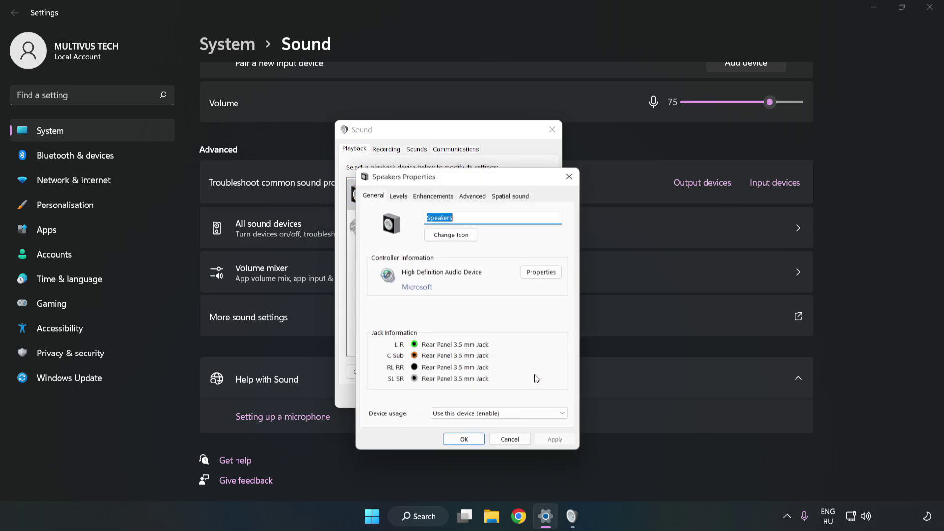
left_click_drag(453, 142, 447, 134)
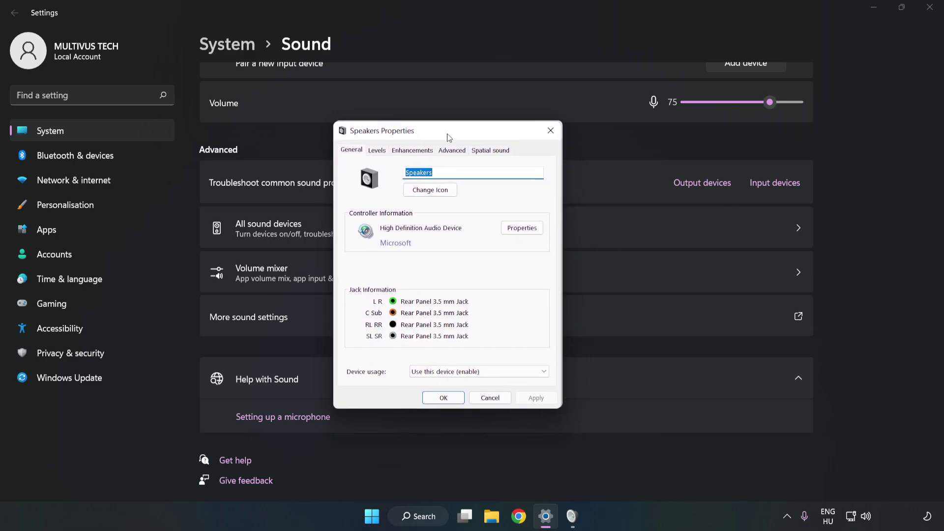
left_click(412, 150)
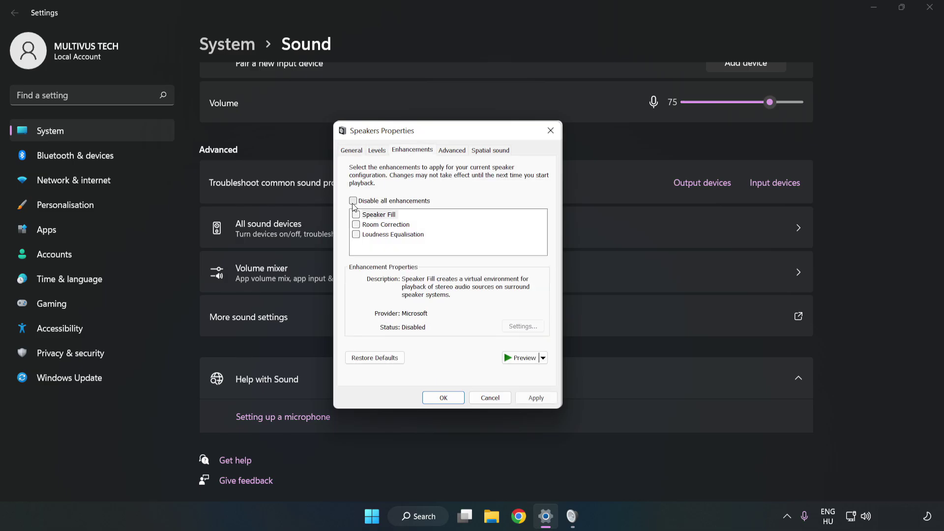
left_click(353, 201)
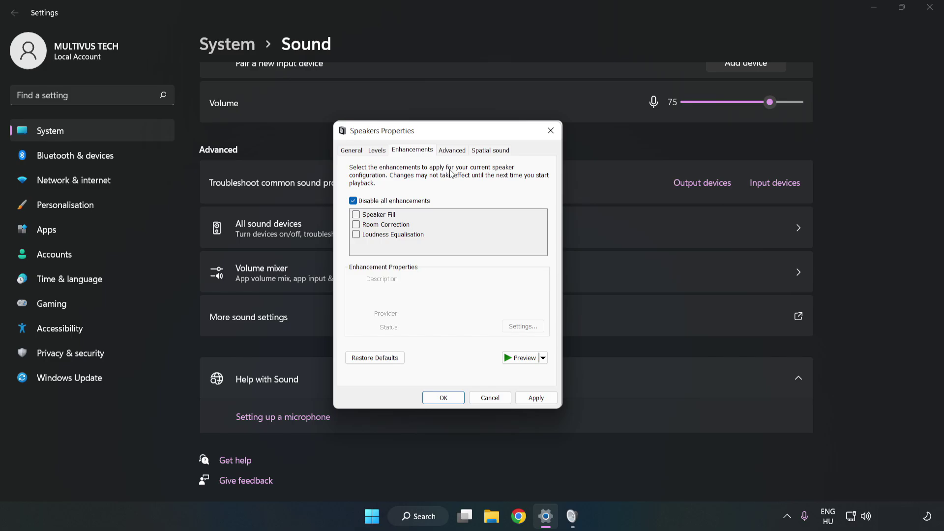
Set the speakers' default format to 16 bit, 48000 Hz (DVD Quality), apply it, and close both dialogs
left_click(452, 153)
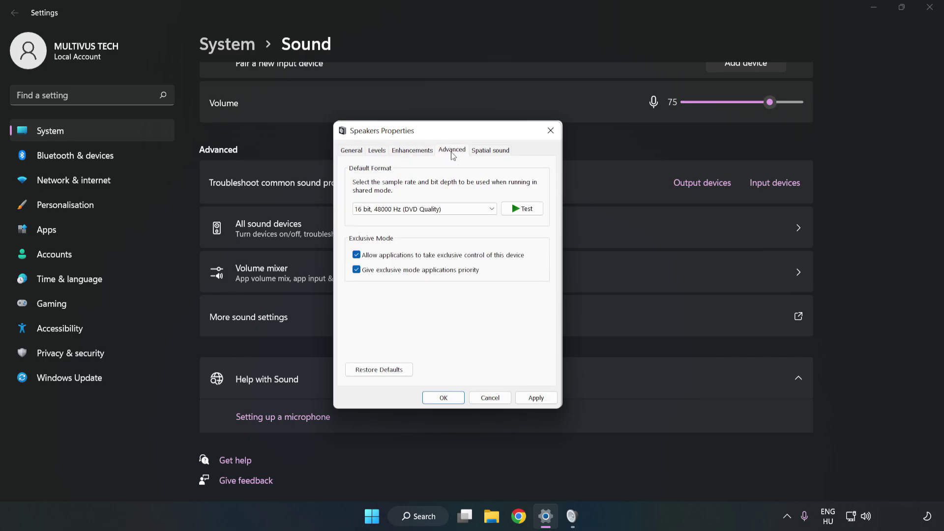
left_click(454, 210)
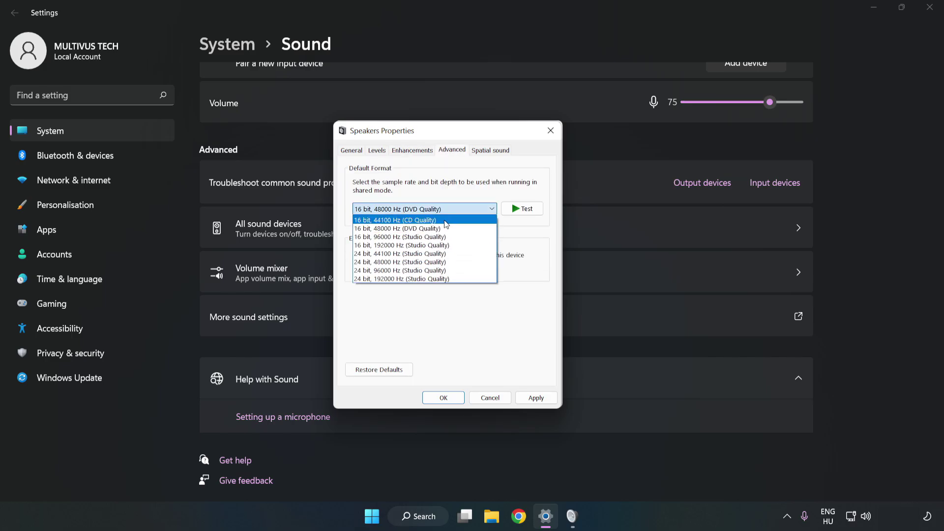
left_click(439, 227)
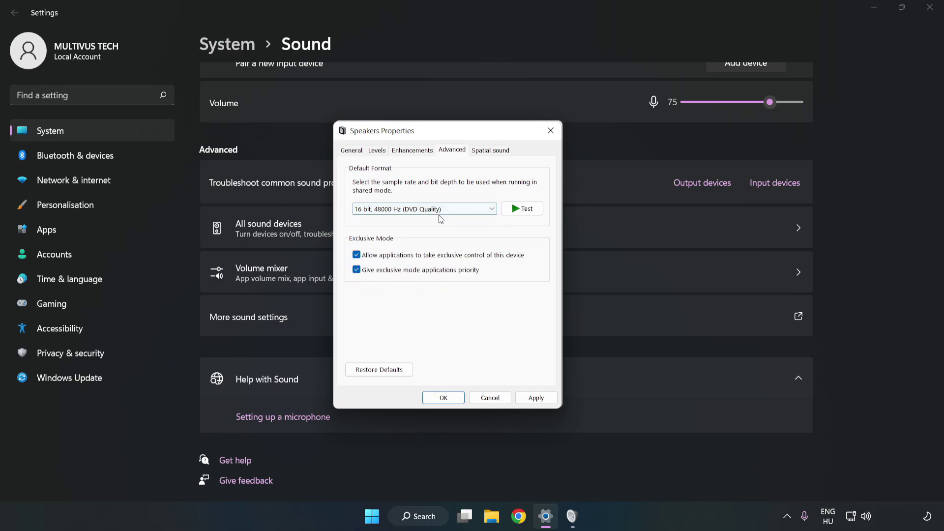
left_click(537, 398)
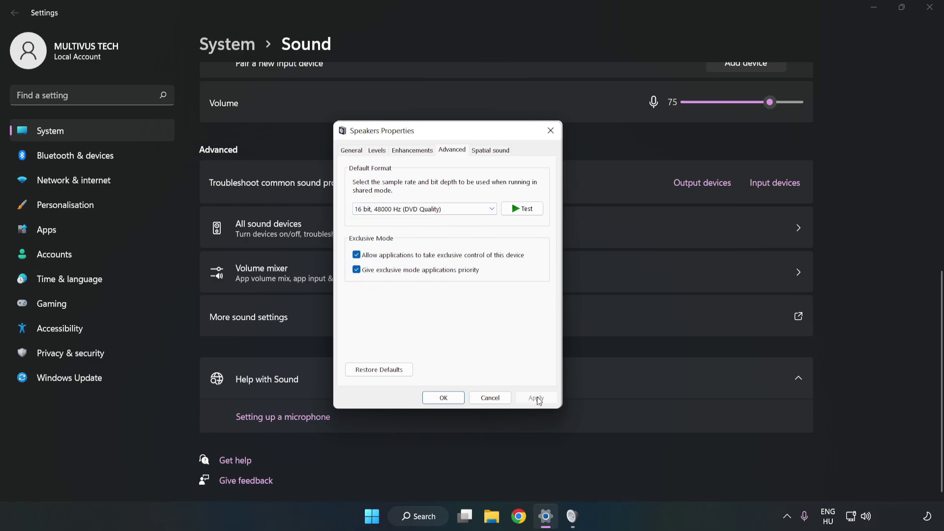
left_click(443, 397)
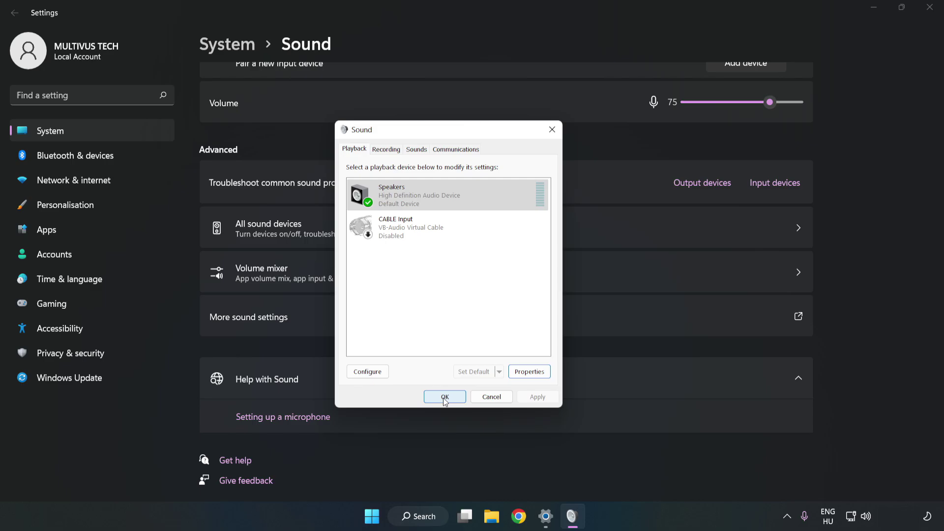
left_click(444, 396)
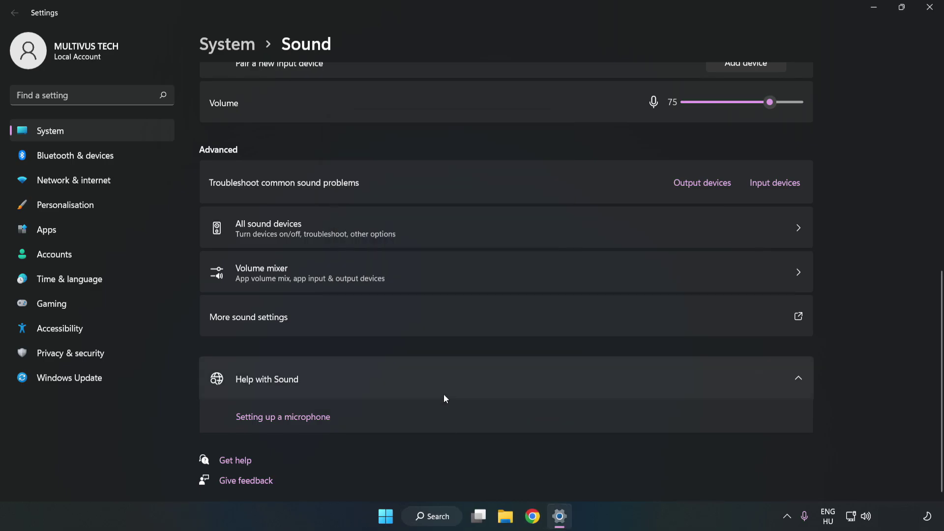
Close Settings, then bring up the Start menu's power options showing Restart
left_click(924, 12)
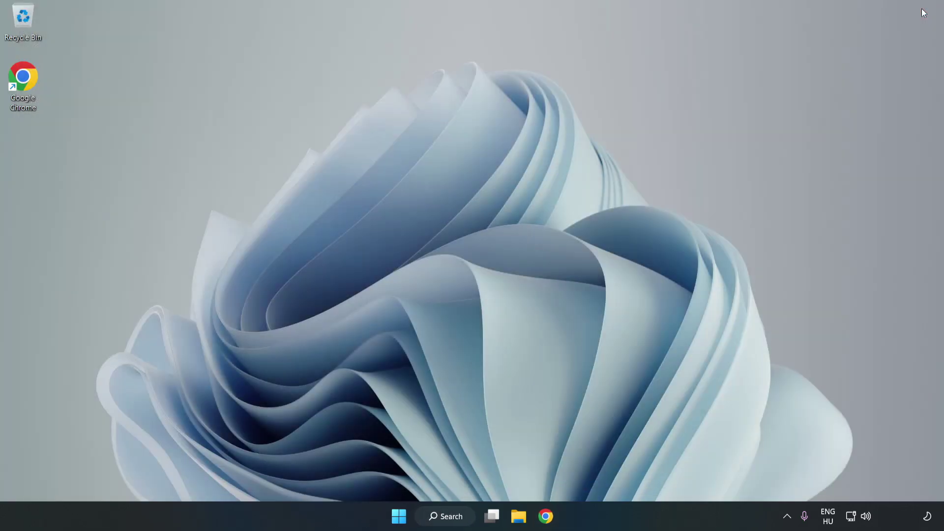
left_click(399, 516)
left_click(629, 475)
Search for 'device manager' and open Device Manager from the best match
left_click(463, 517)
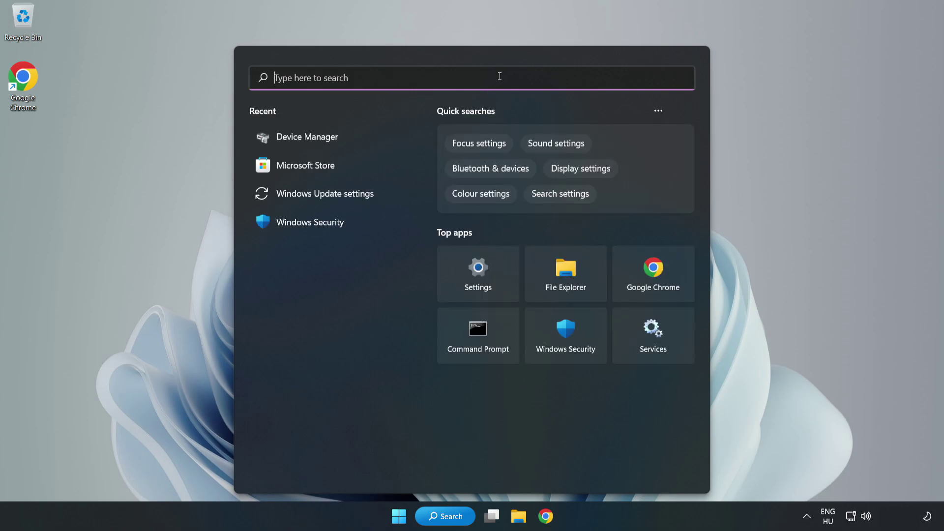
type("device mag")
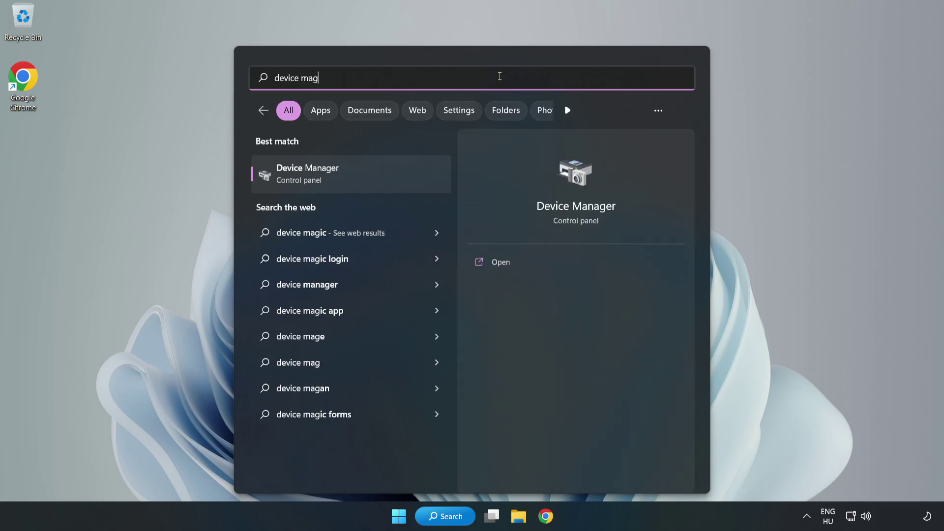
key("BackSpace")
type("nager")
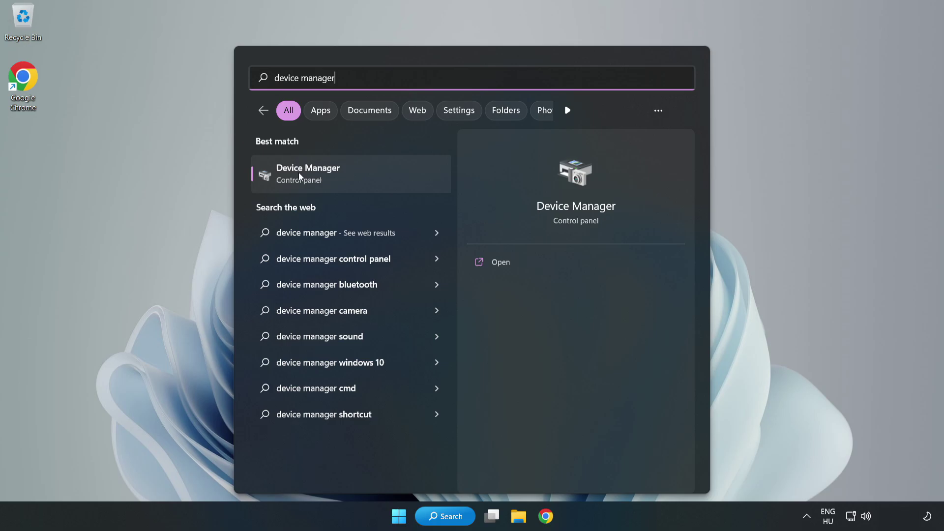
left_click(367, 177)
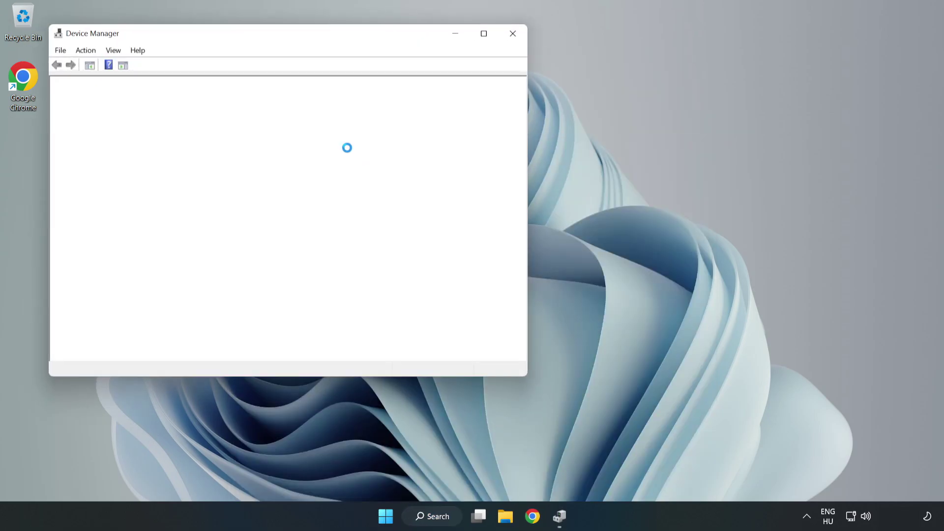
Start Update driver for High Definition Audio Device under Sound, video and game controllers
left_click_drag(260, 35, 434, 74)
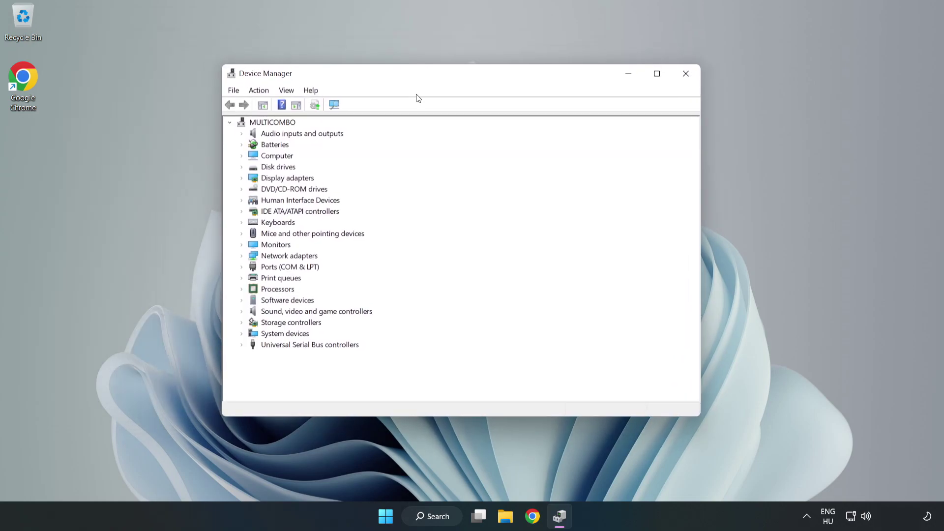
left_click(262, 313)
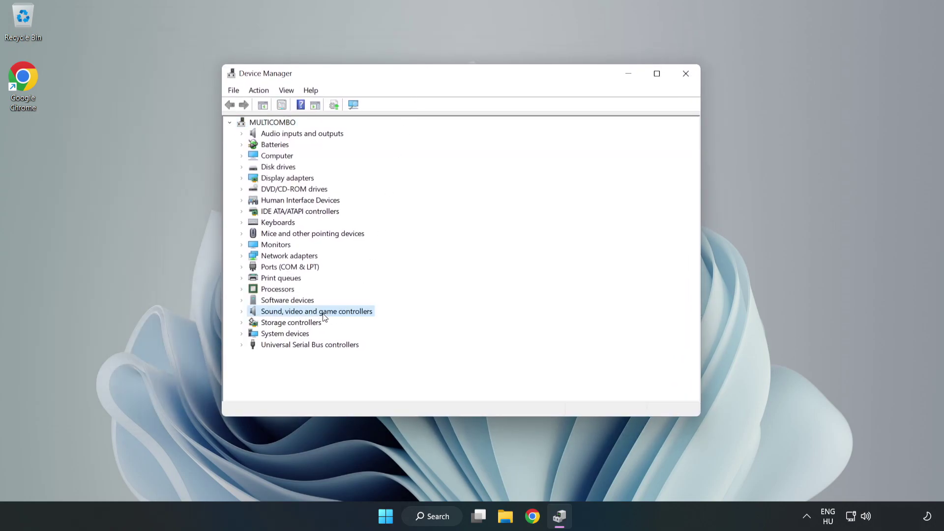
left_click(241, 311)
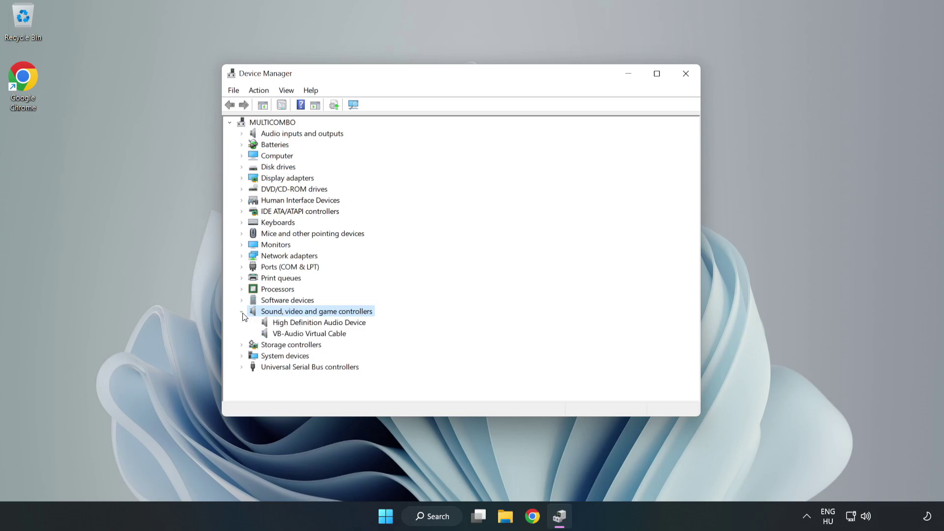
left_click(289, 323)
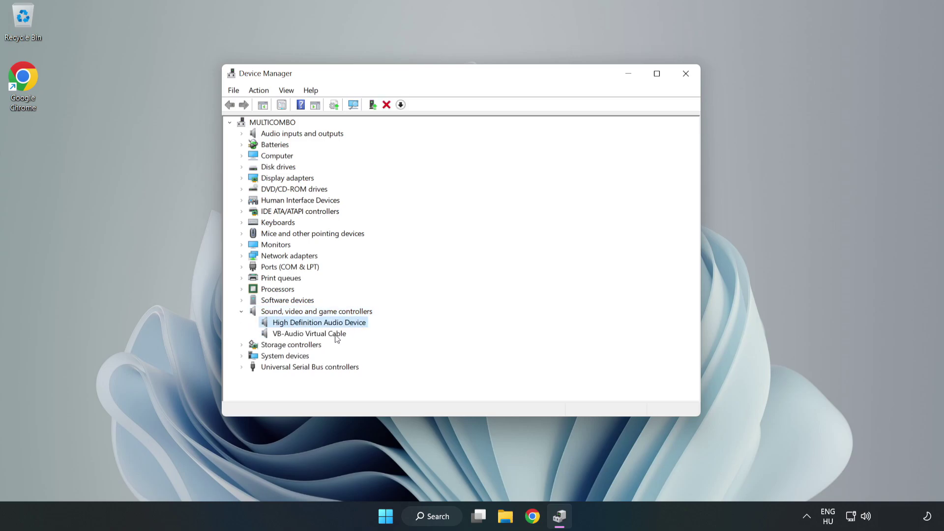
right_click(349, 323)
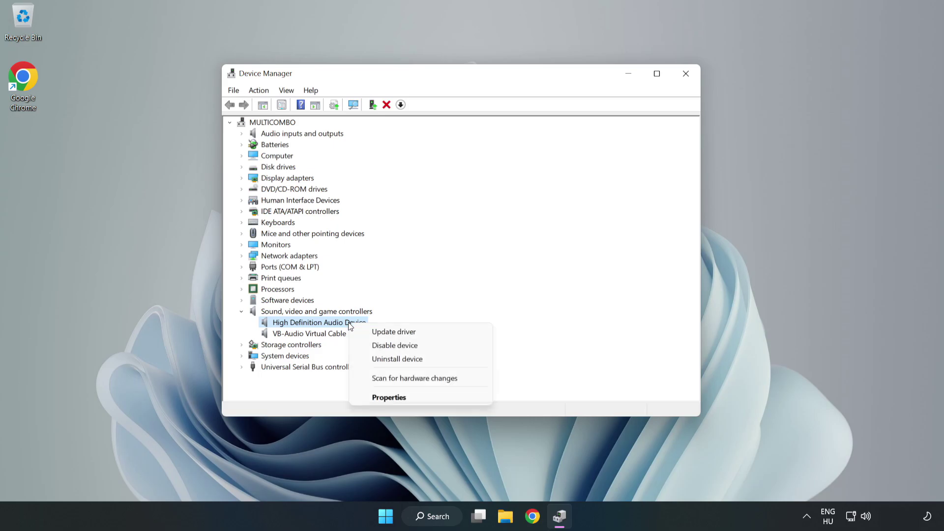
left_click(429, 332)
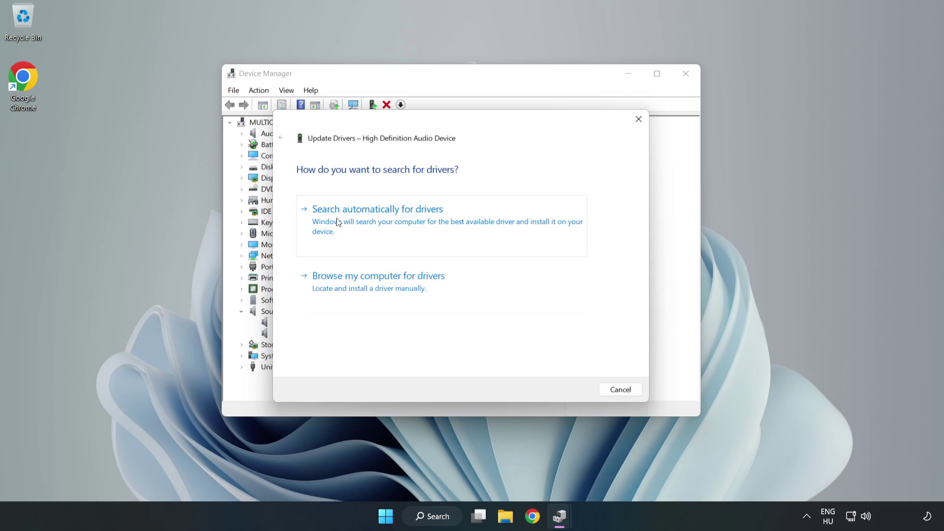
Reinstall the High Definition Audio Device driver from this computer's compatible drivers list, accepting the warning
left_click(412, 288)
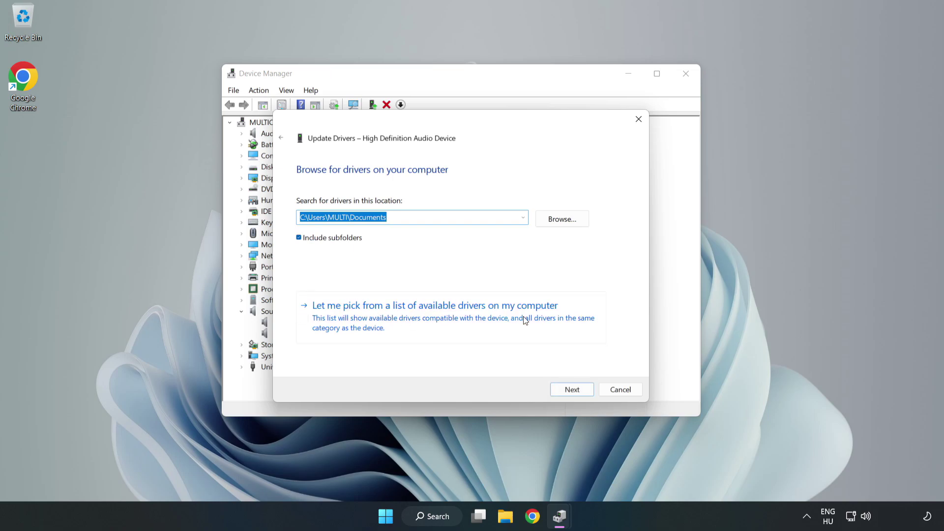
left_click(492, 324)
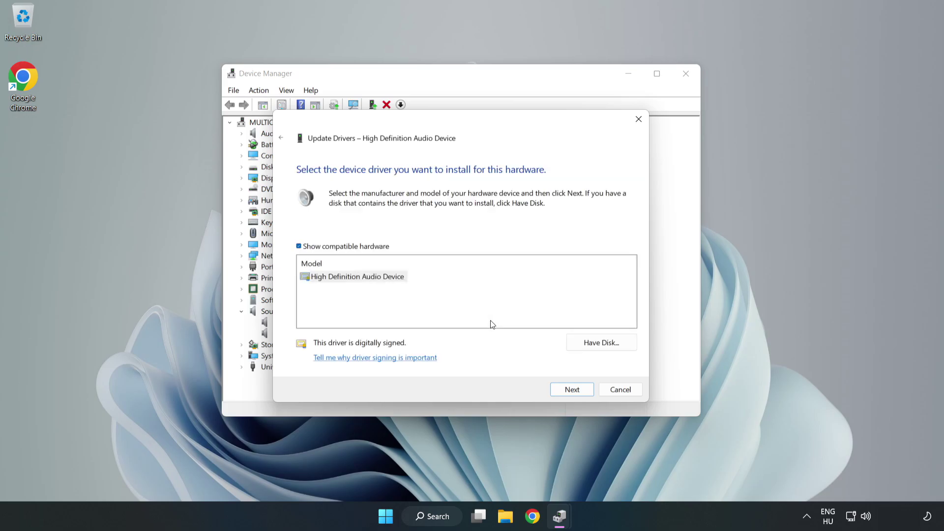
left_click(315, 279)
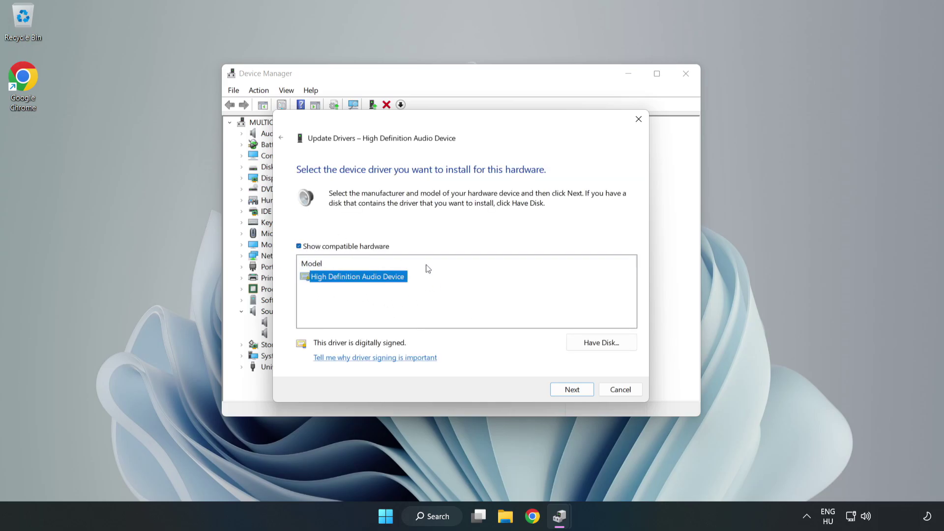
left_click(572, 390)
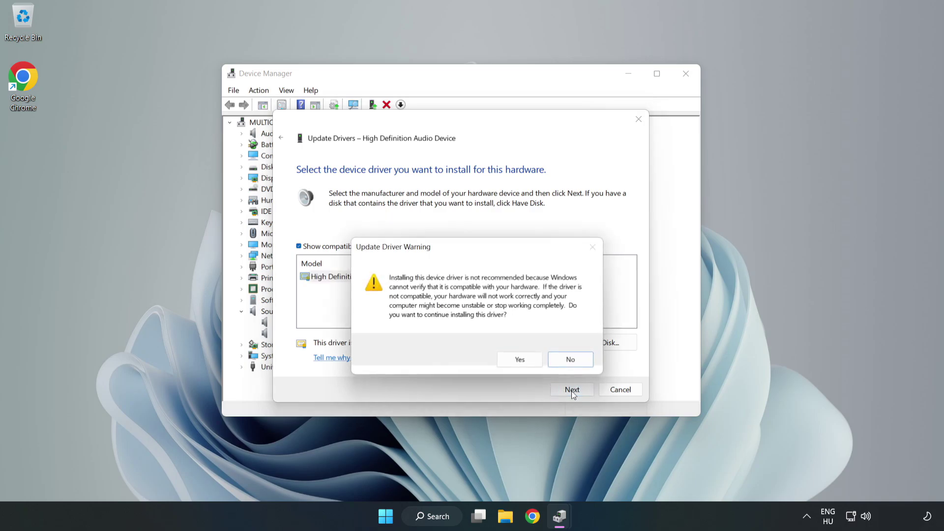
left_click(521, 361)
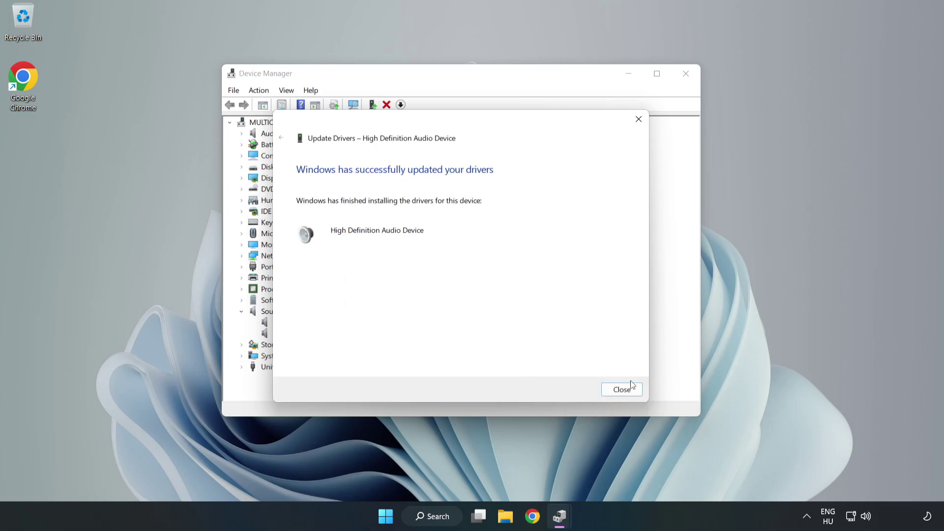
Close the driver wizard and Device Manager, then bring up the Start power menu's Restart option
left_click(620, 391)
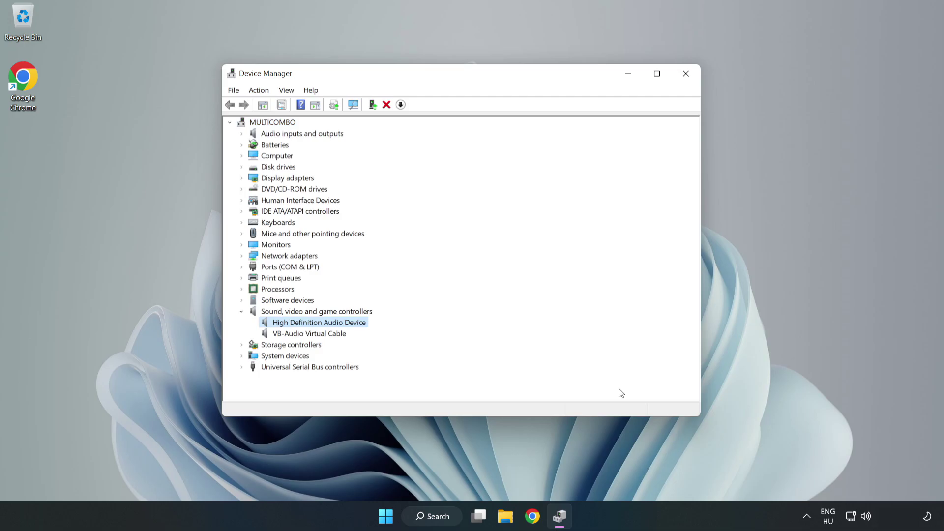
left_click(685, 75)
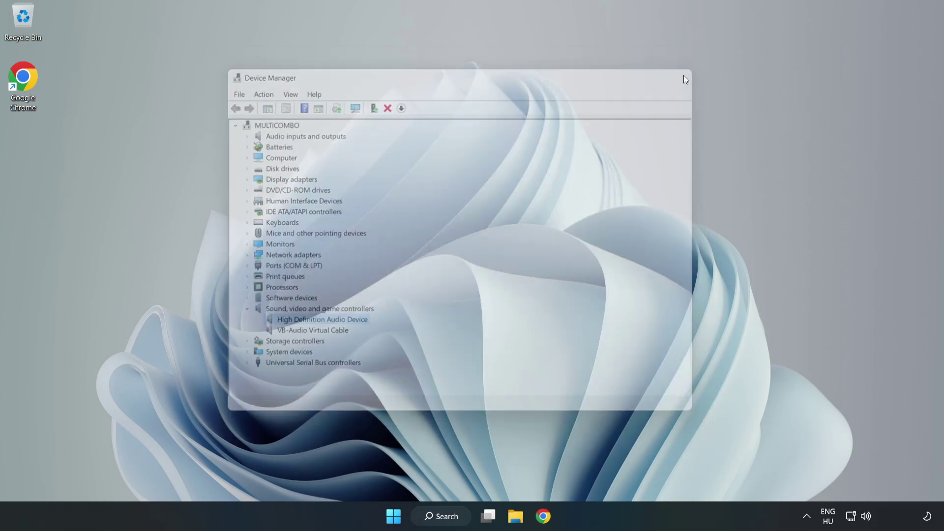
left_click(399, 516)
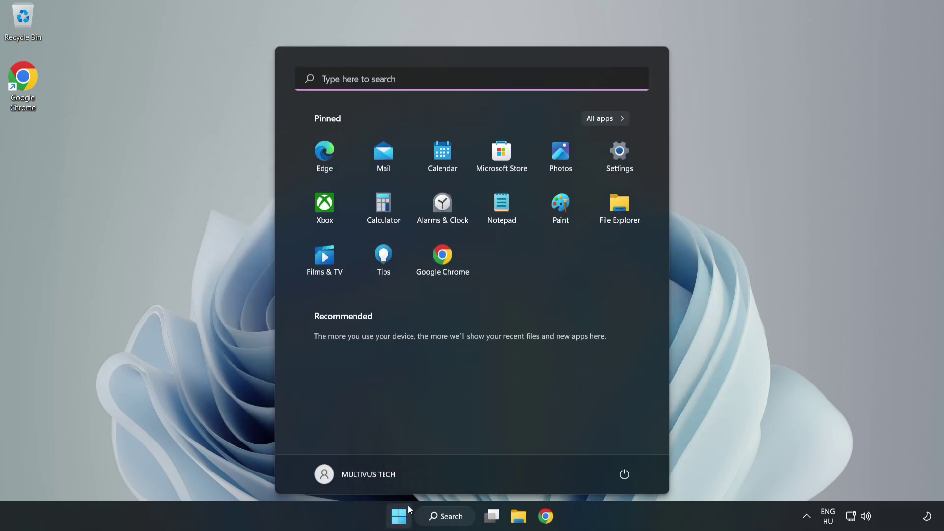
left_click(623, 472)
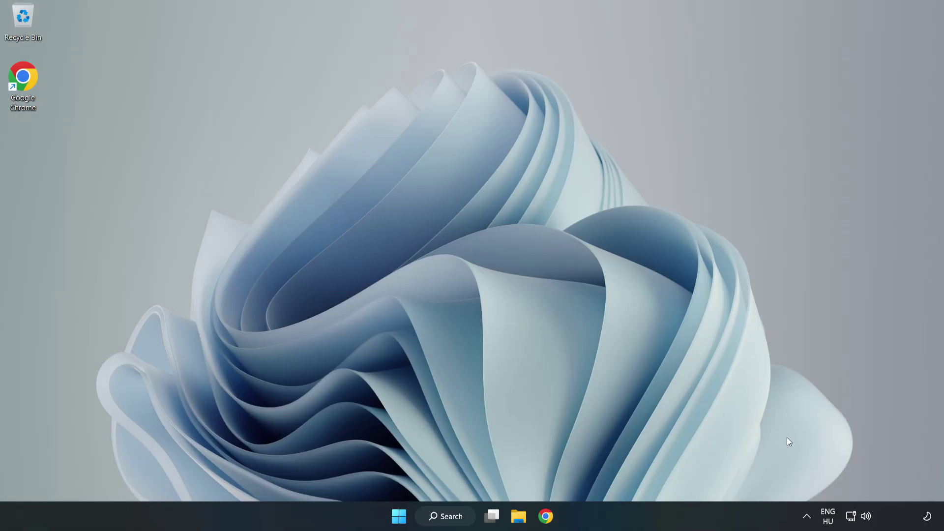
Launch Troubleshoot sound problems from the taskbar speaker icon for Playing Audio
right_click(868, 516)
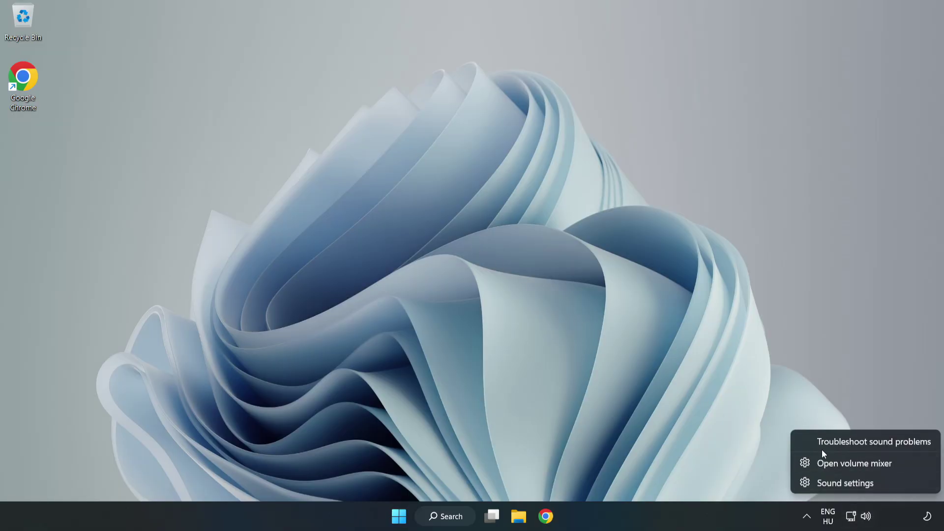
left_click(853, 441)
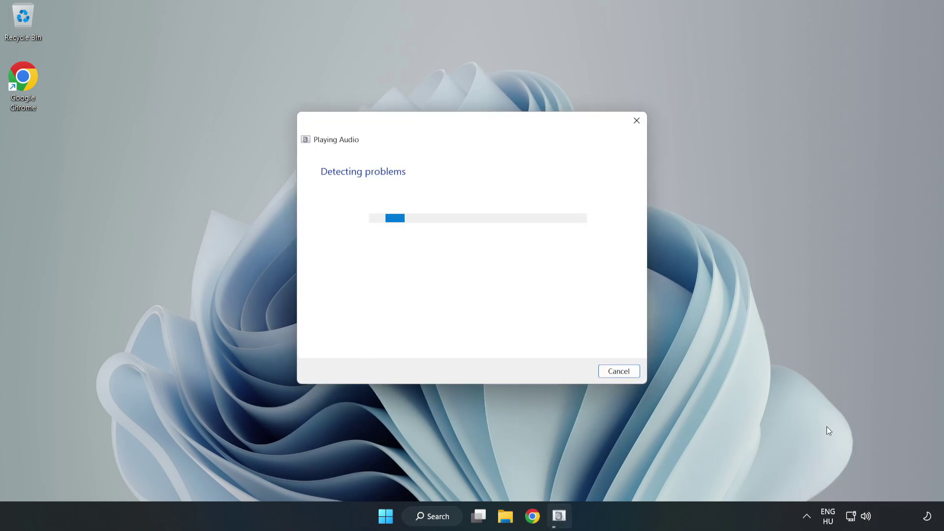